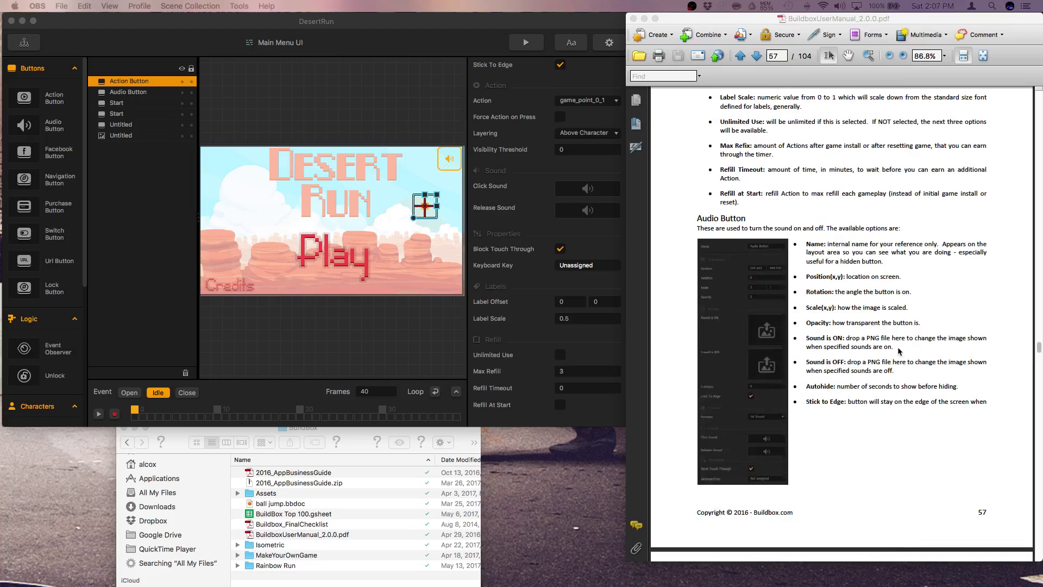
Go back through the Buildbox manual to the UI Editor section on page 54 and read the Buttons and Image quick start.
scroll(898, 352, up, 10)
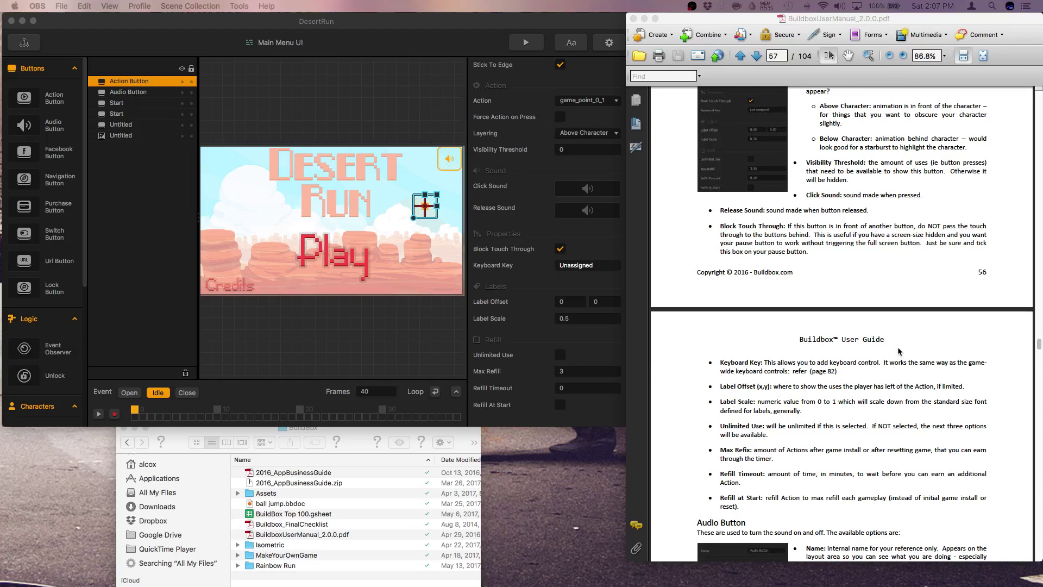
scroll(898, 351, up, 5)
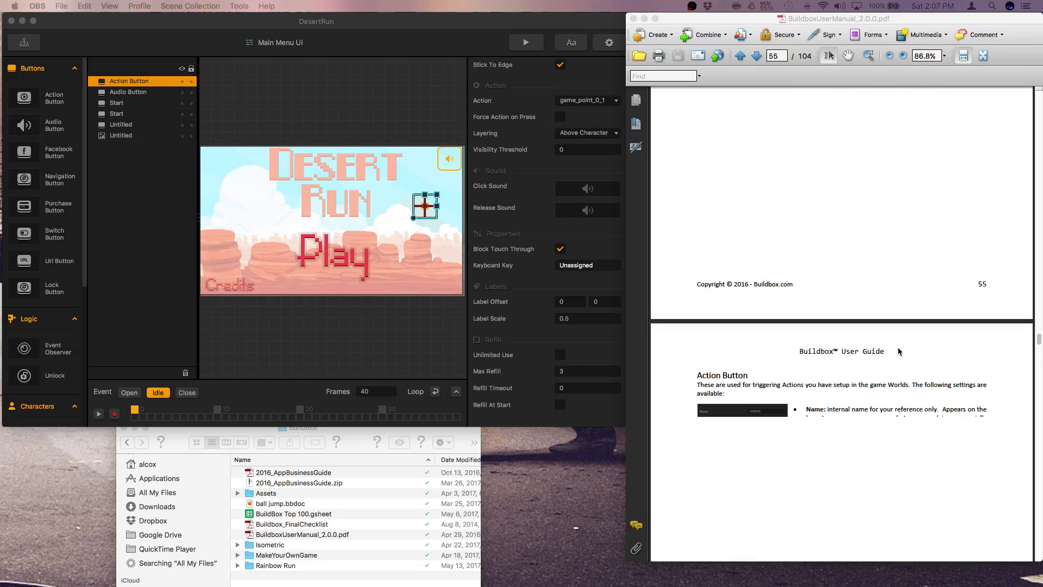
scroll(897, 350, up, 20)
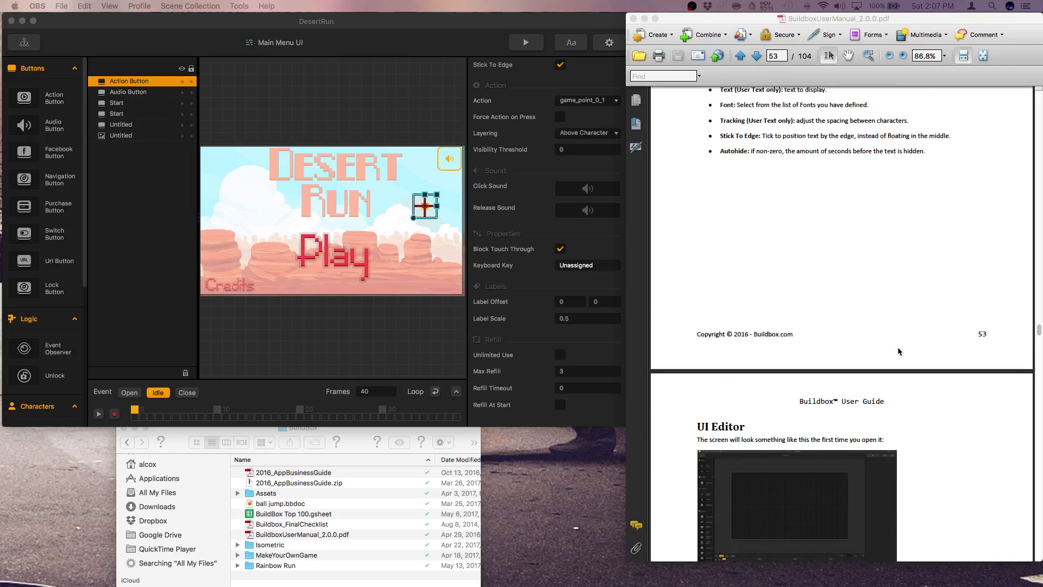
scroll(898, 351, down, 3)
scroll(897, 347, down, 7)
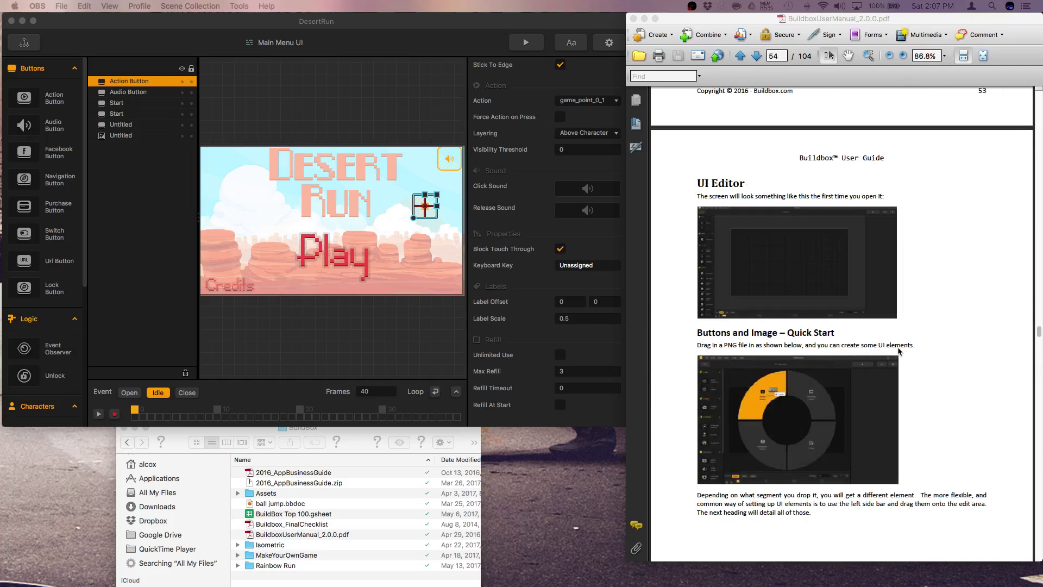
scroll(898, 350, down, 3)
scroll(898, 352, up, 1)
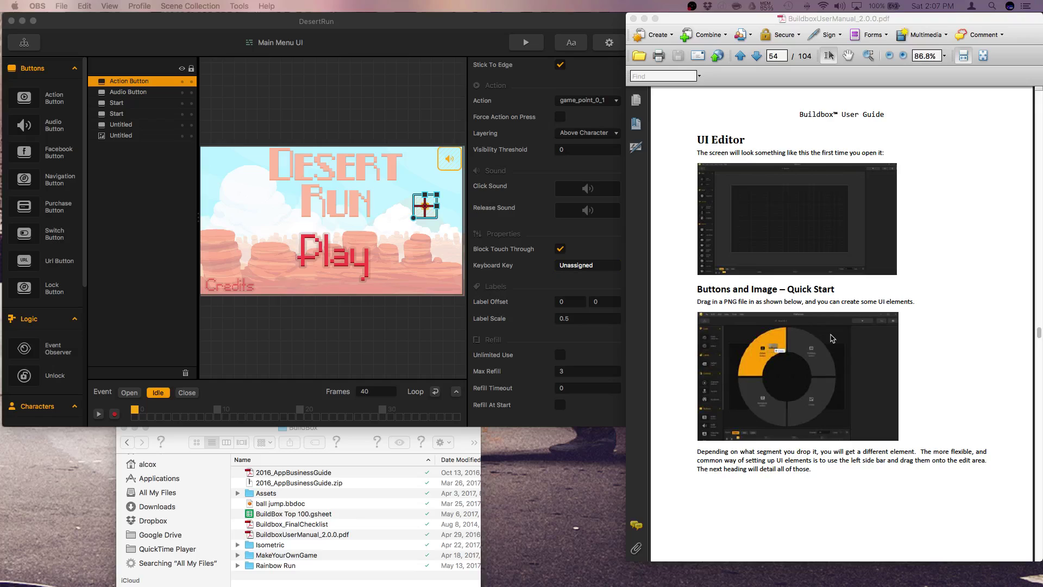
Leave the Main Menu UI for the Game Mind Map, inspect the Info screen, and return to the mind map.
click(20, 45)
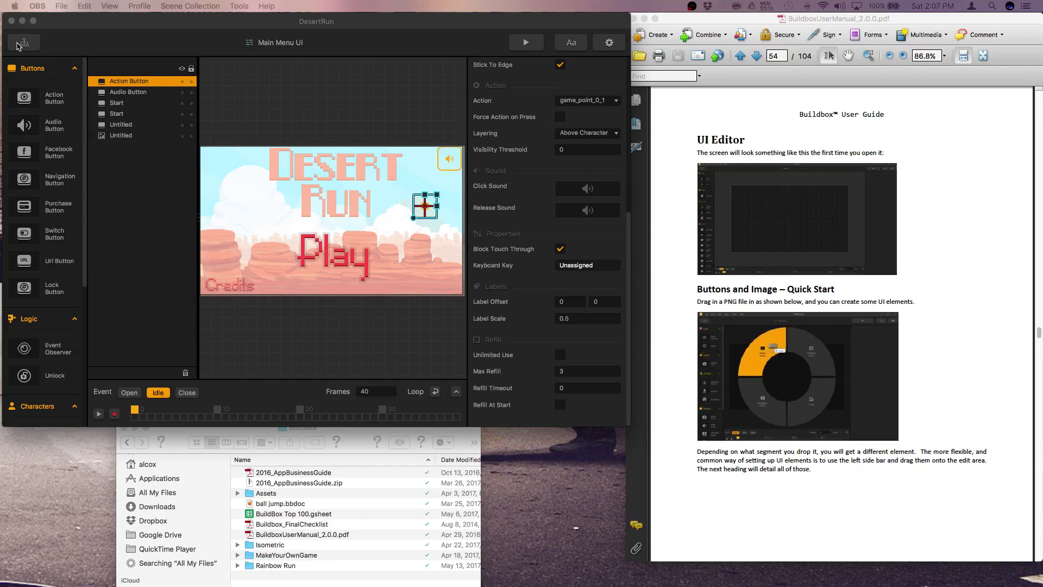
click(21, 44)
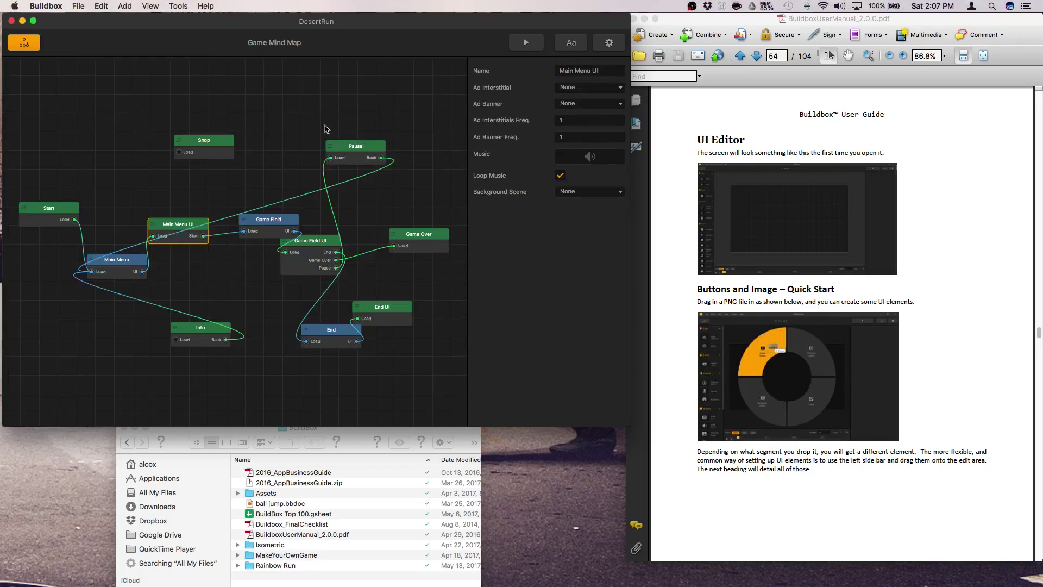
double_click(202, 332)
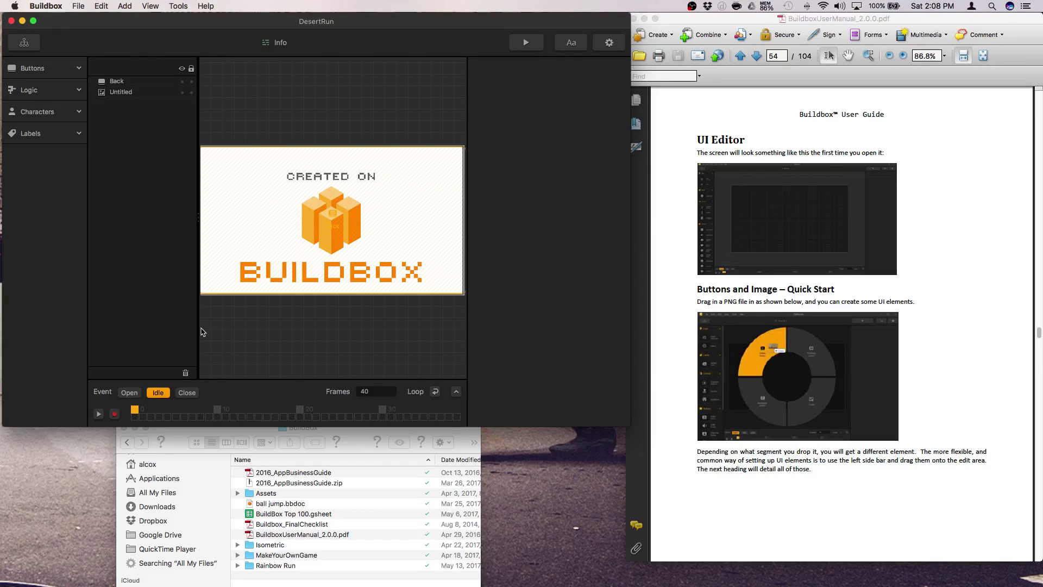
click(22, 43)
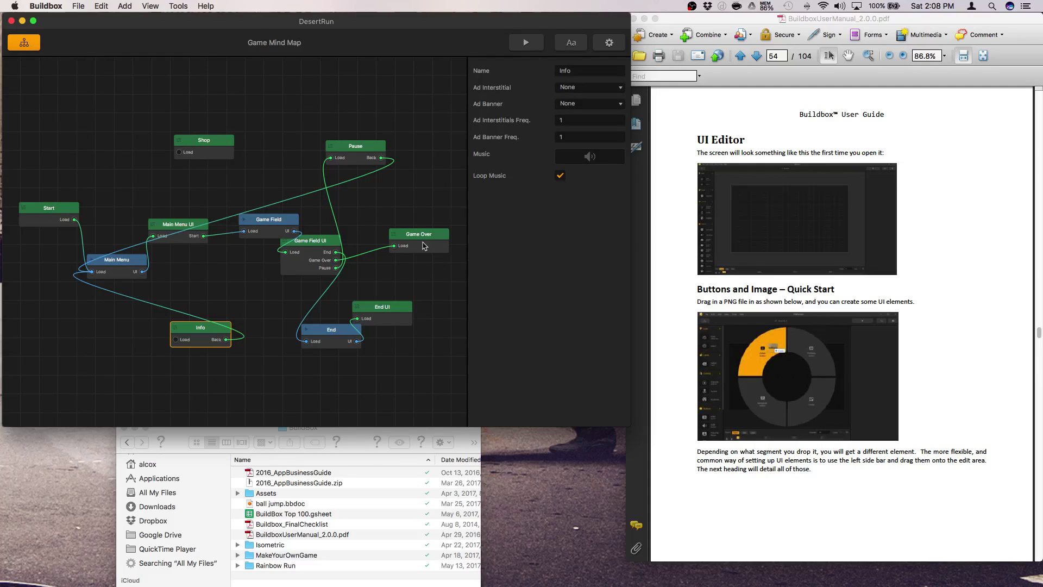
Open the Game Field UI and add an Action Button to the layout between the distance label and the pause button.
double_click(310, 244)
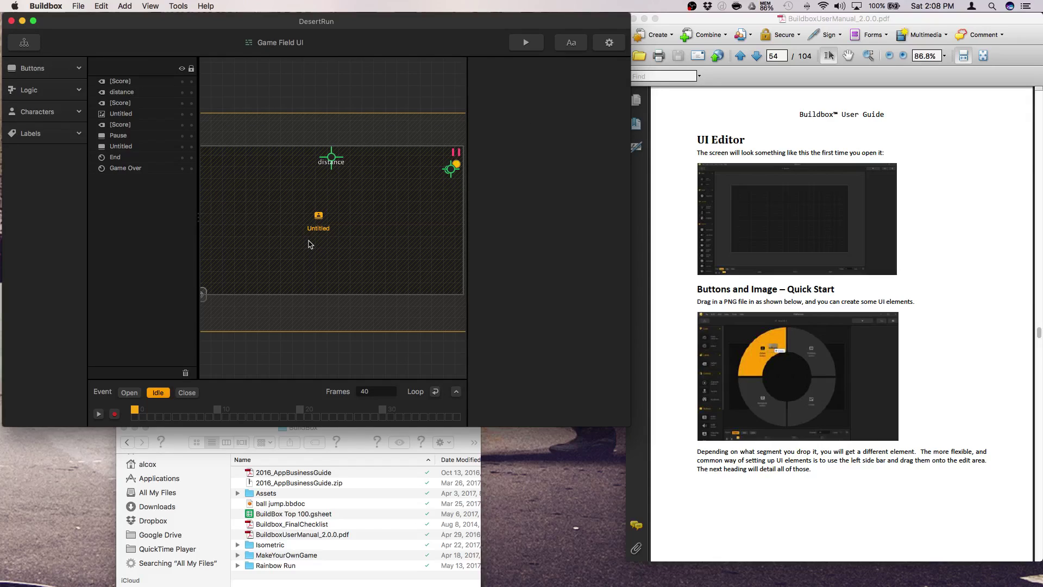
click(310, 244)
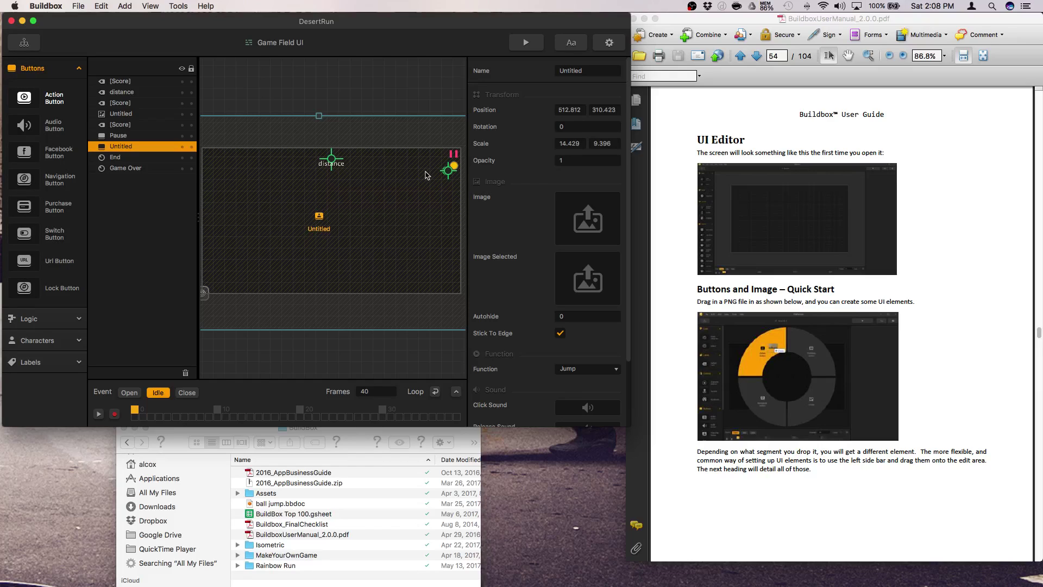
drag(425, 175, 402, 168)
Read the manual's Buttons and Action Button sections and compare them with the placed Action Button's settings.
scroll(762, 308, down, 2)
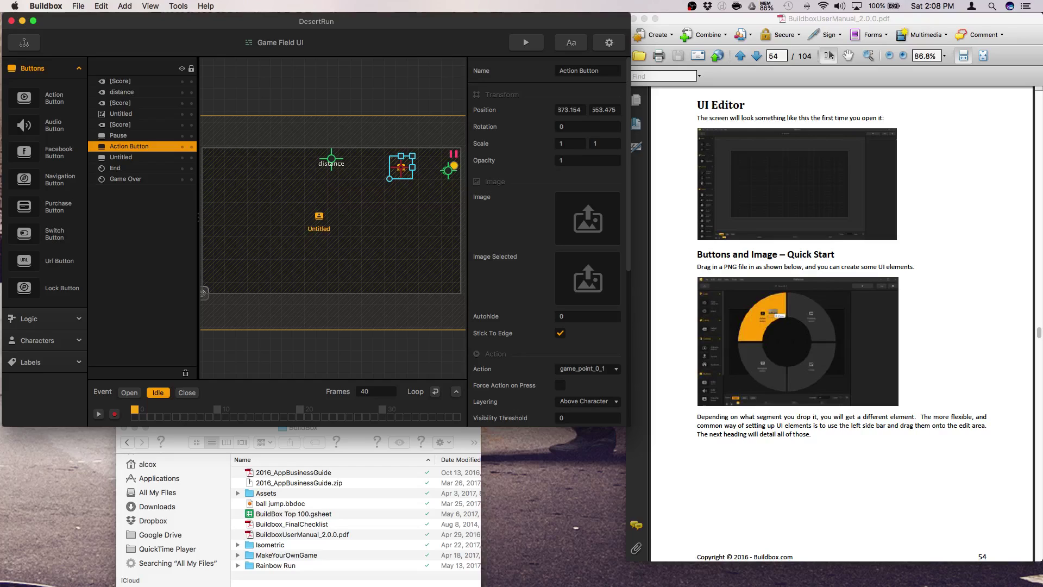
scroll(709, 303, down, 10)
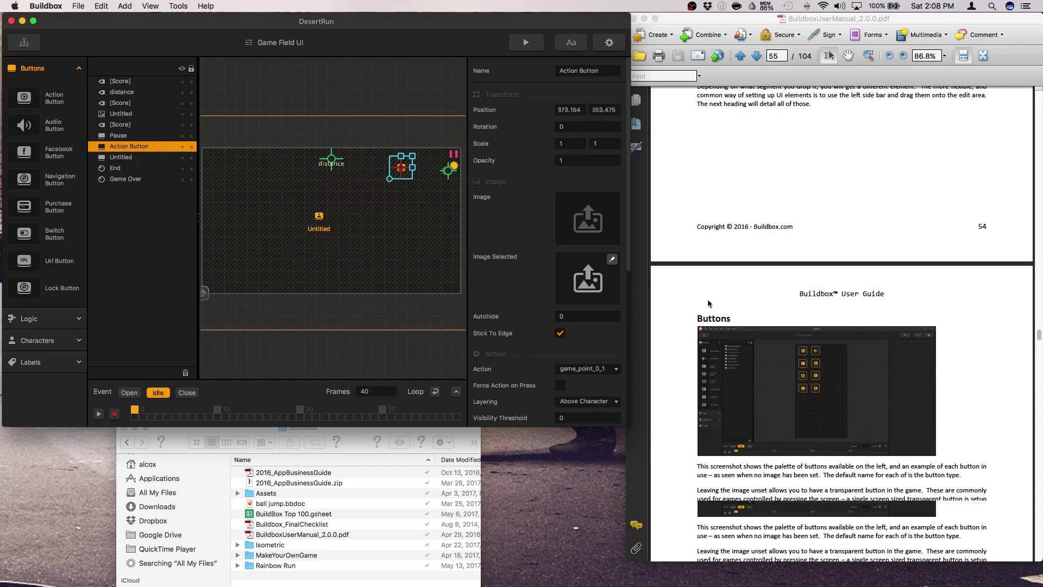
scroll(708, 303, down, 3)
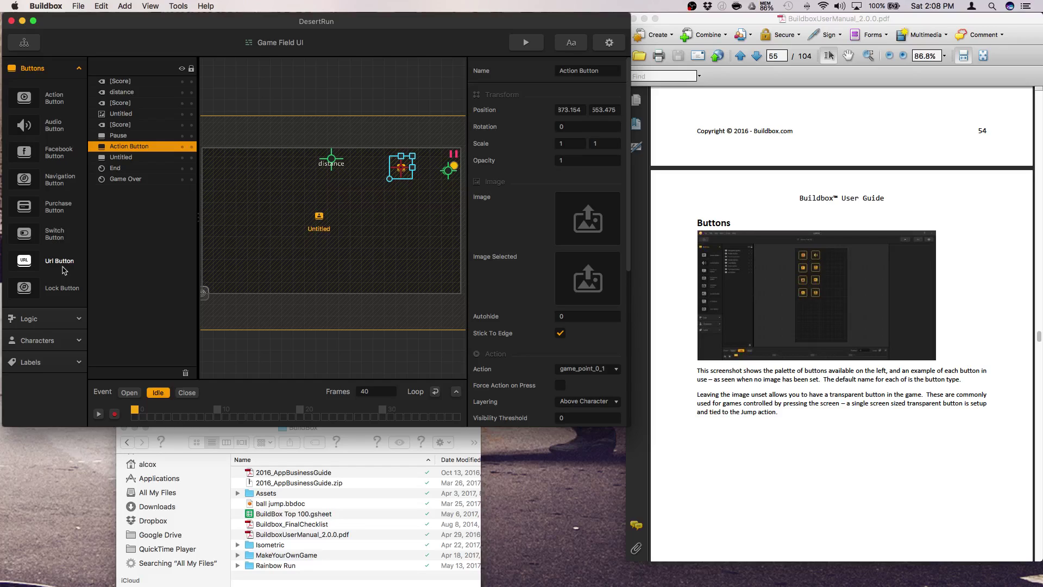
scroll(785, 373, down, 10)
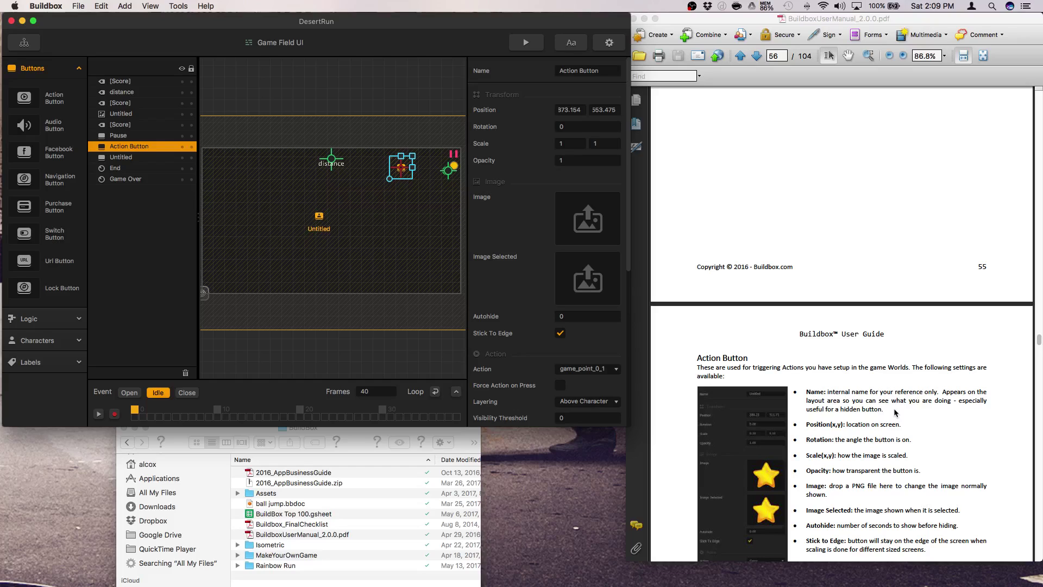
scroll(895, 413, down, 3)
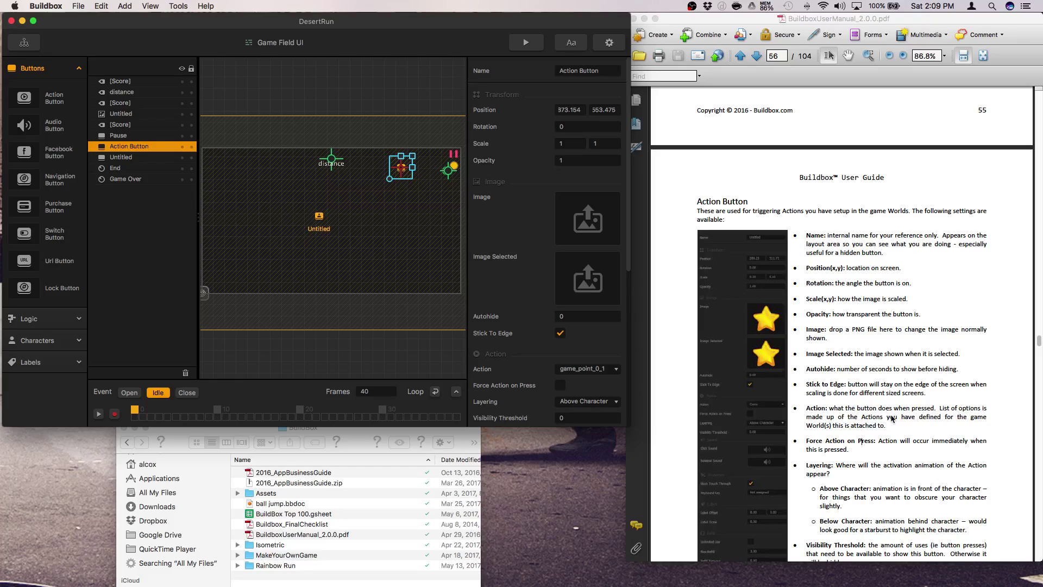
scroll(892, 418, down, 3)
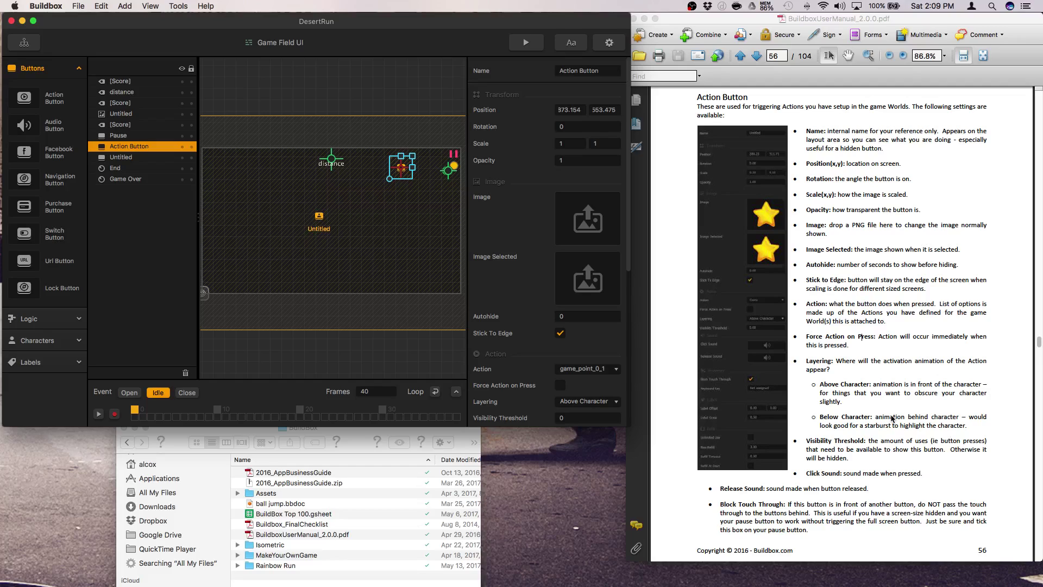
scroll(599, 347, down, 3)
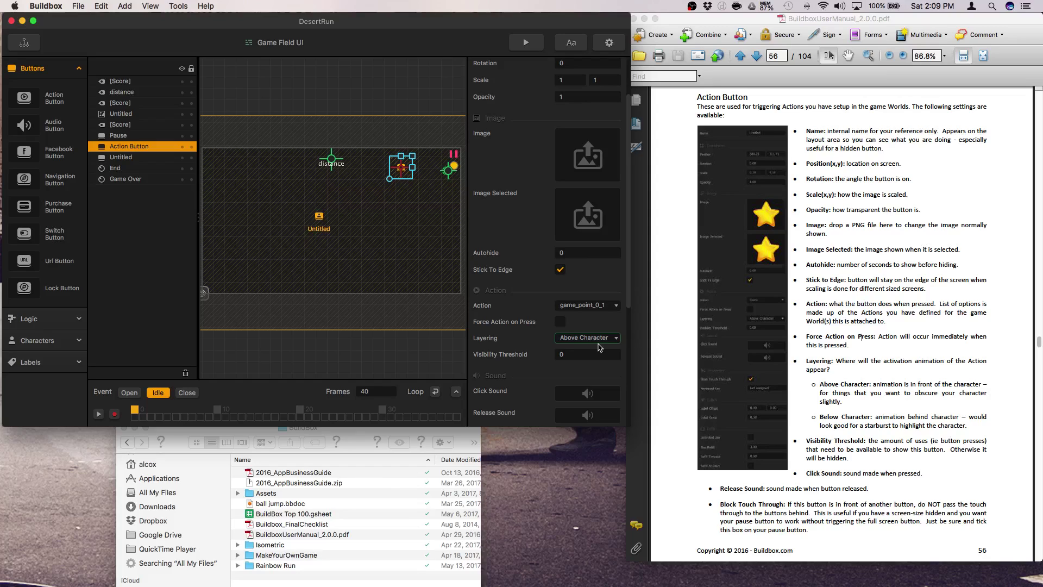
scroll(599, 346, down, 3)
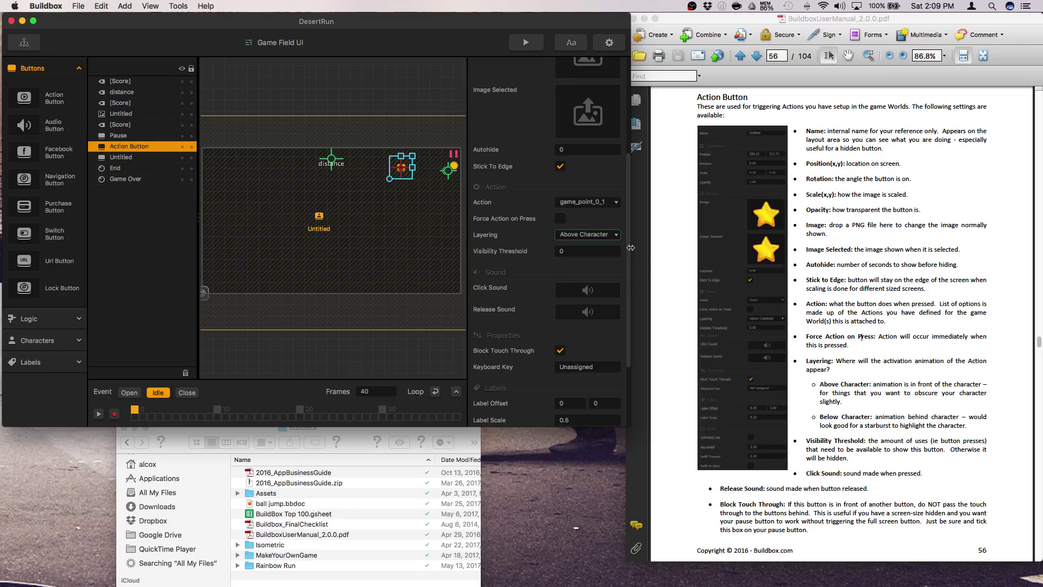
scroll(581, 322, down, 2)
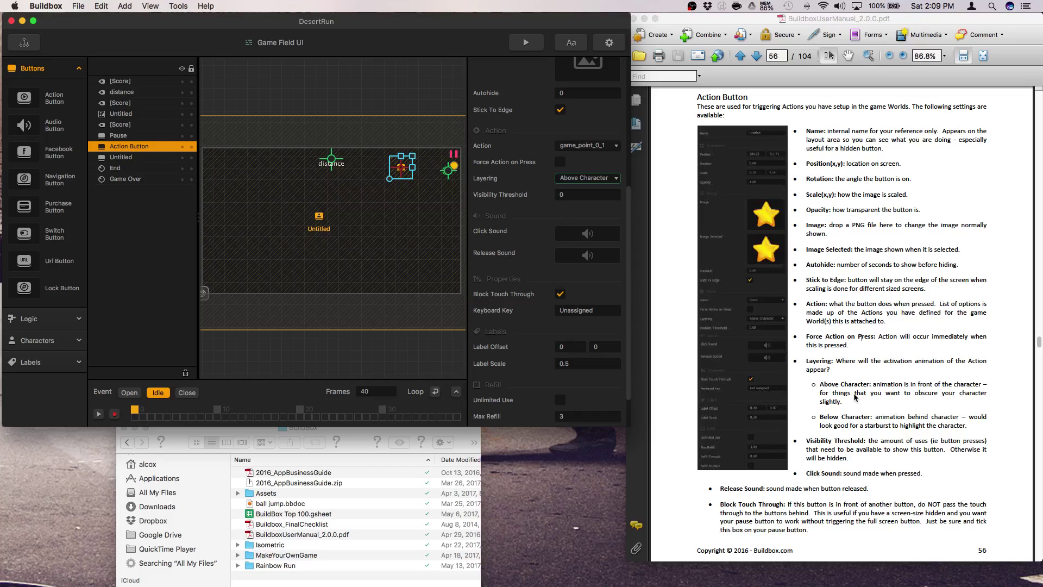
Read the manual's remaining Action Button options, from Block Touch Through to Refill at Start, and the Audio Button section.
scroll(847, 388, down, 5)
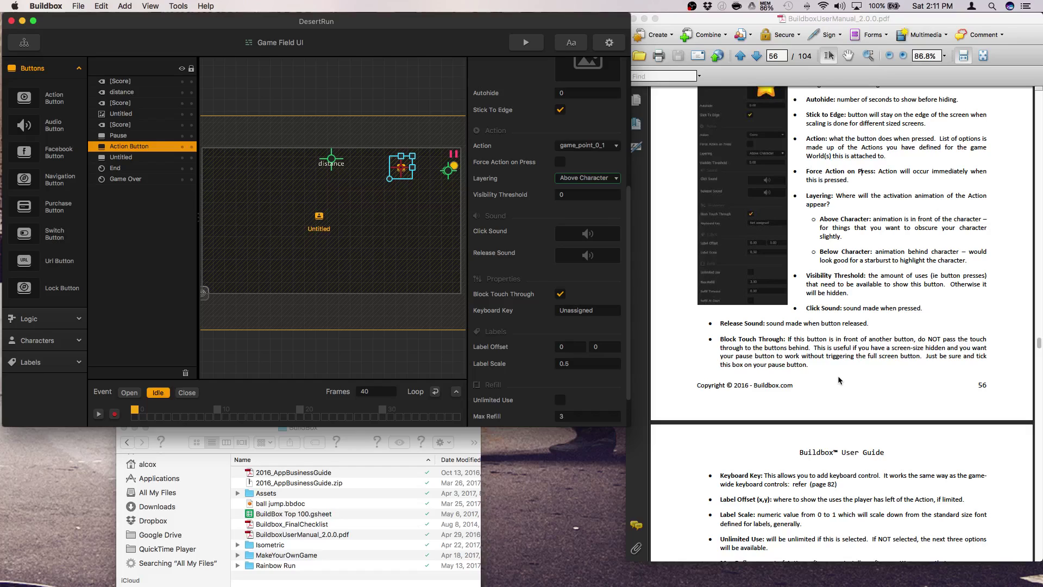
scroll(837, 381, down, 8)
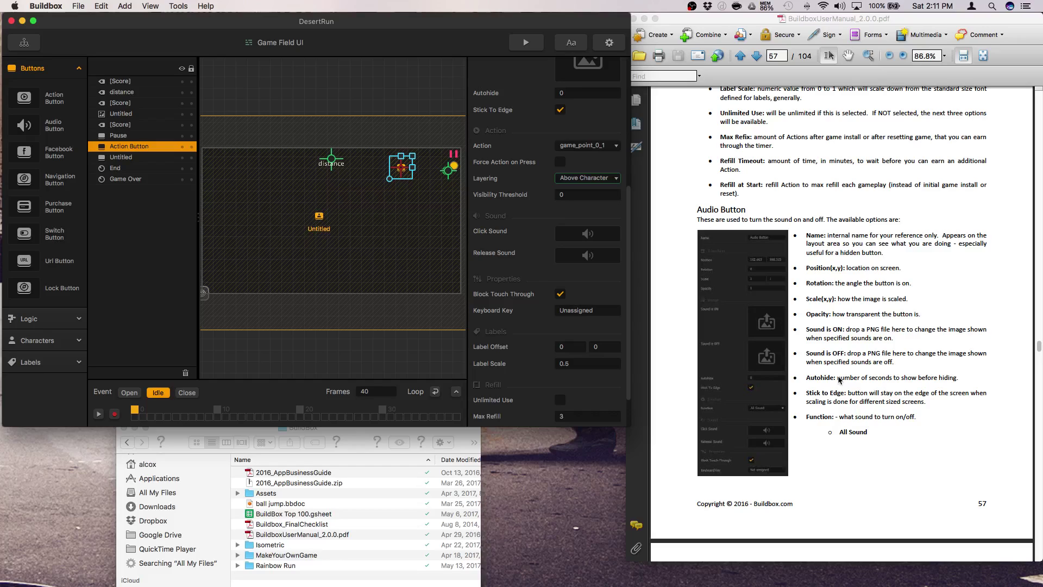
scroll(839, 379, up, 3)
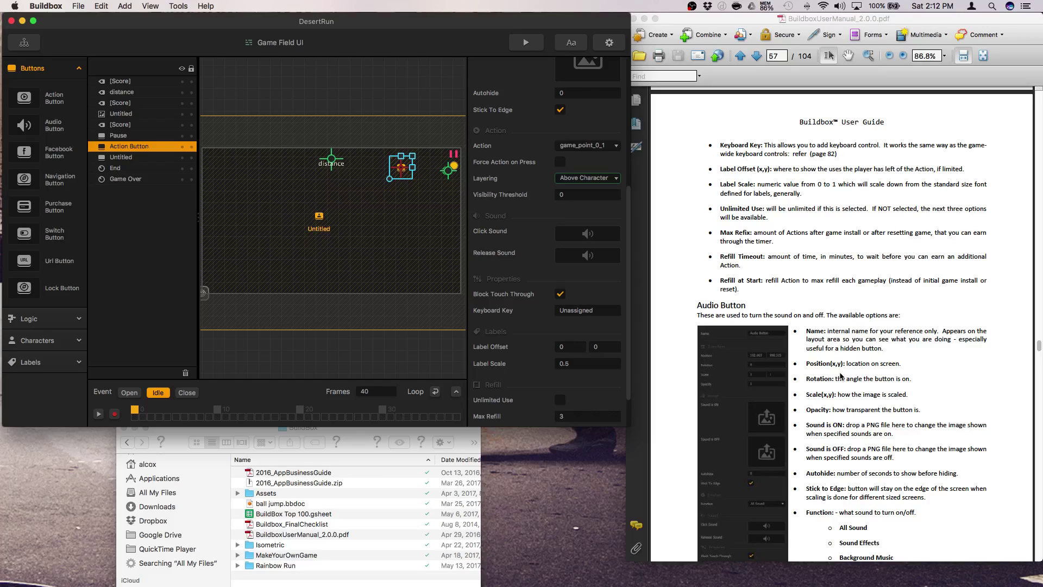
scroll(561, 412, down, 2)
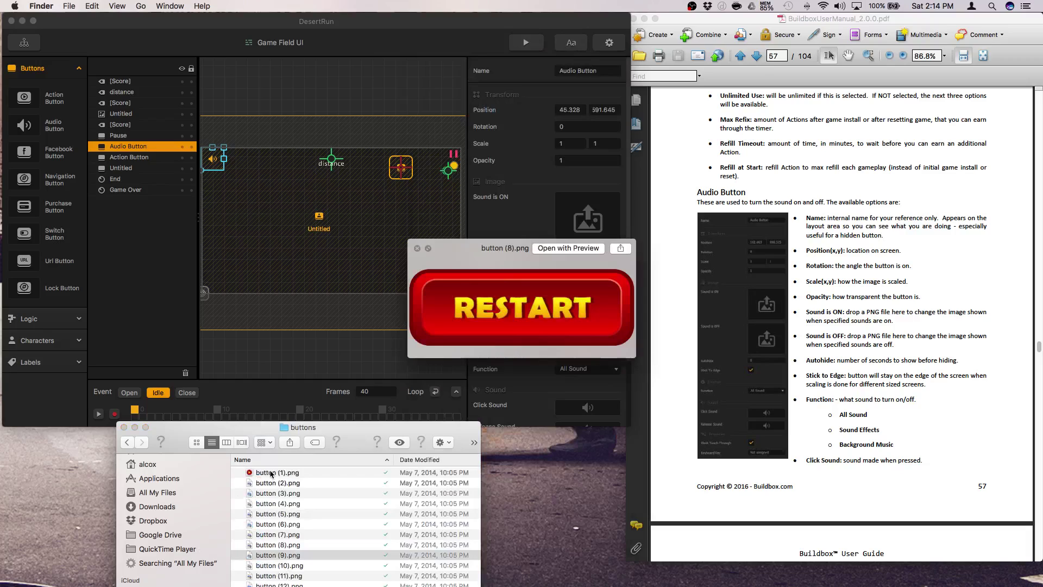
Preview the PNG files in the buttons folder, and switch to the Dropbox folder to look for sound icons.
key(Down)
key(Down)
key(Down)
key(Down)
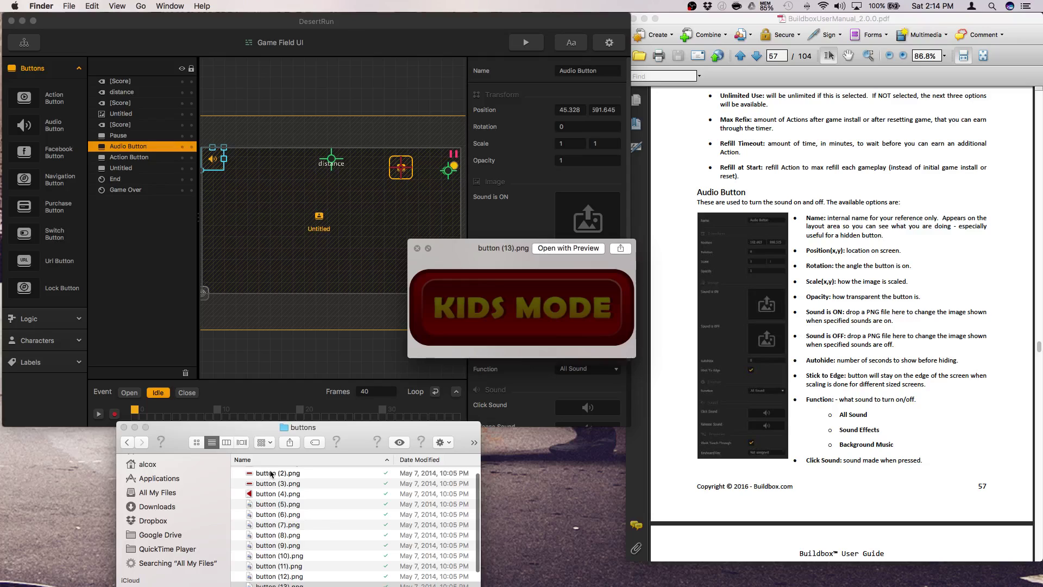
key(super+Up)
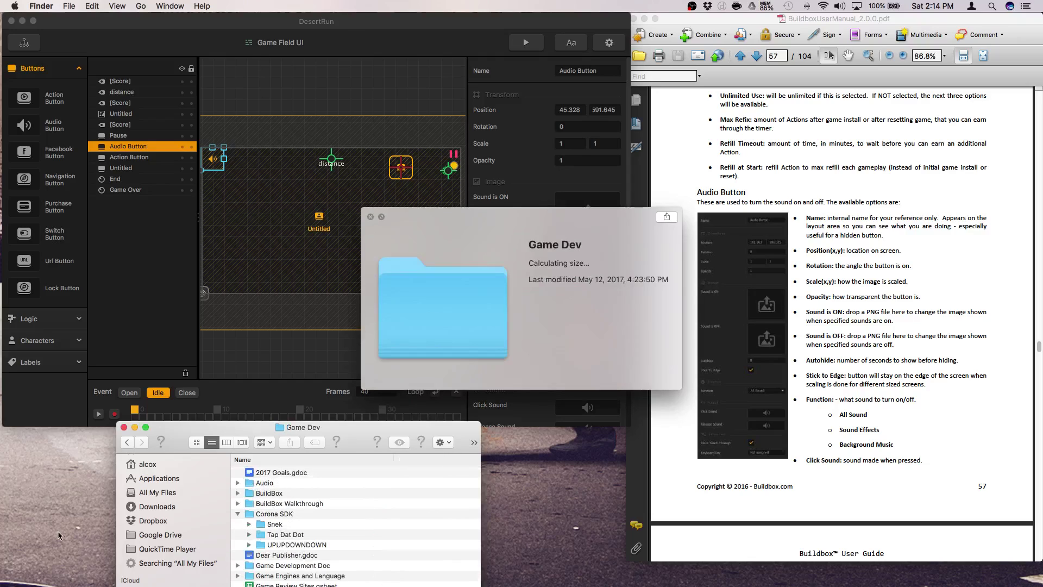
click(153, 520)
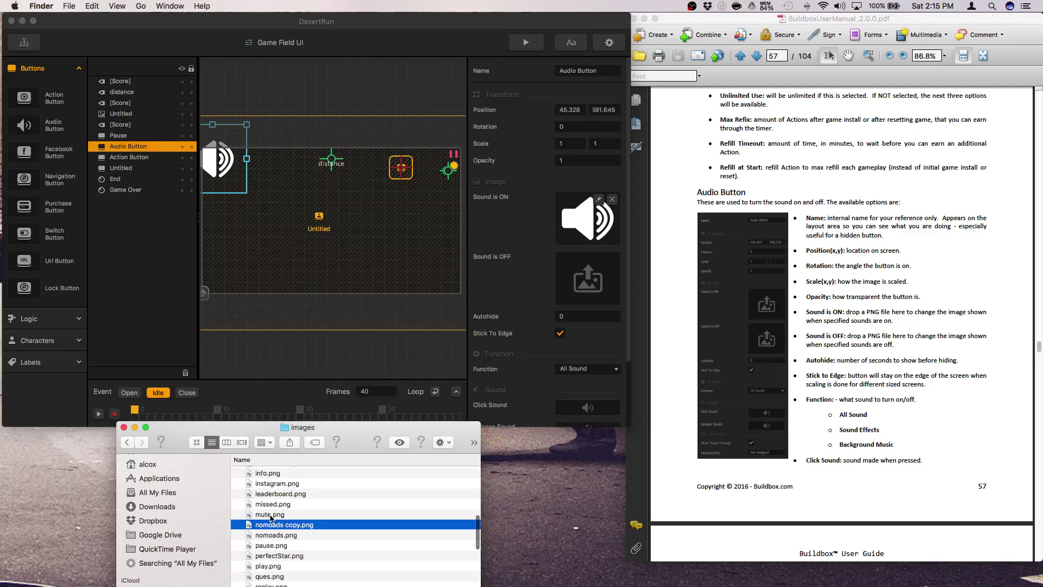
Try placing mute.png on the Game Field UI layout as an image, delete it, and reselect the Audio Button.
drag(270, 515, 373, 296)
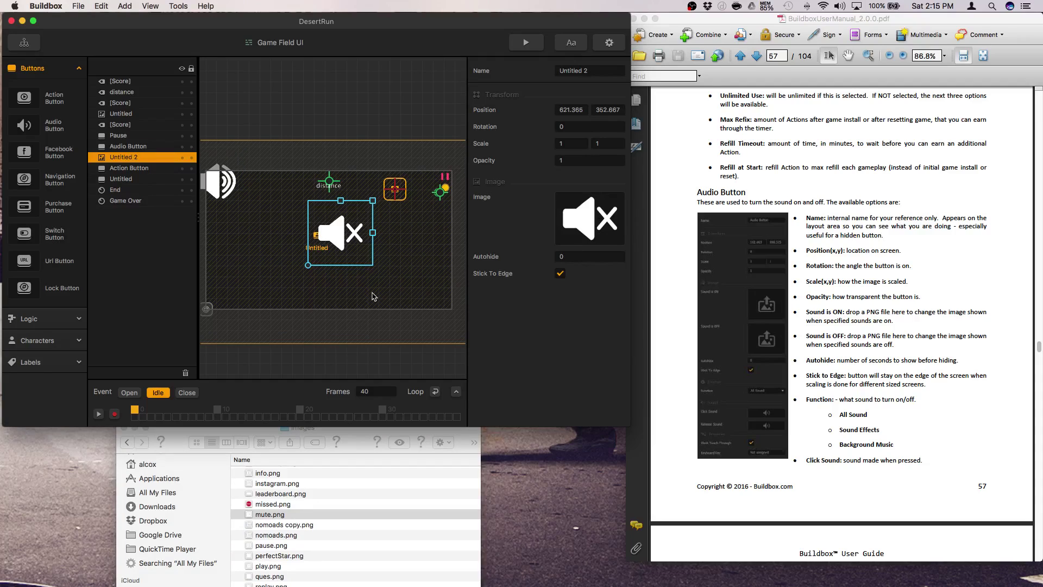
key(Delete)
click(240, 203)
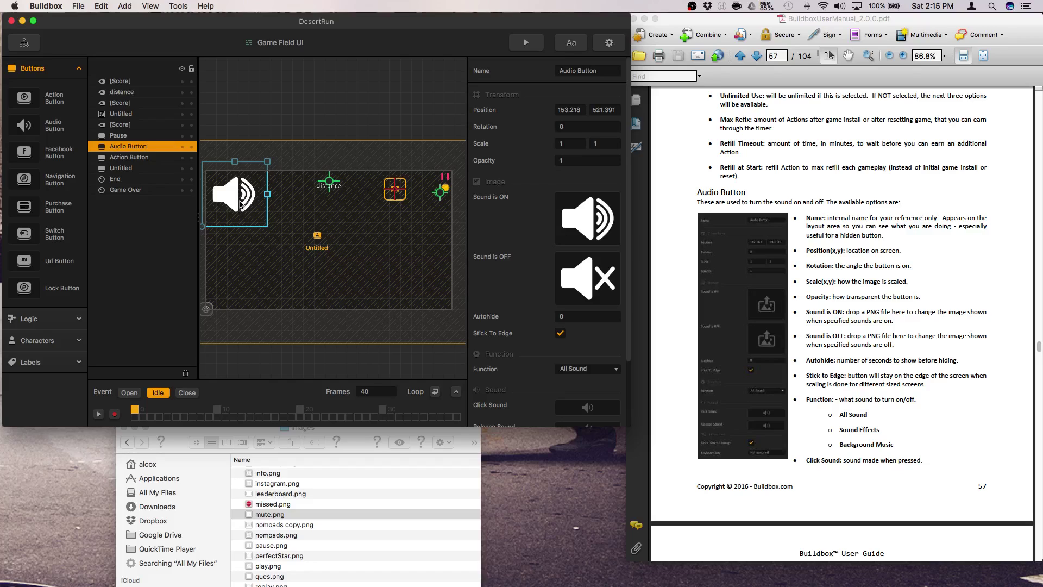
Compare the Audio Button's Function options with the manual's description of the Audio Button settings.
click(715, 412)
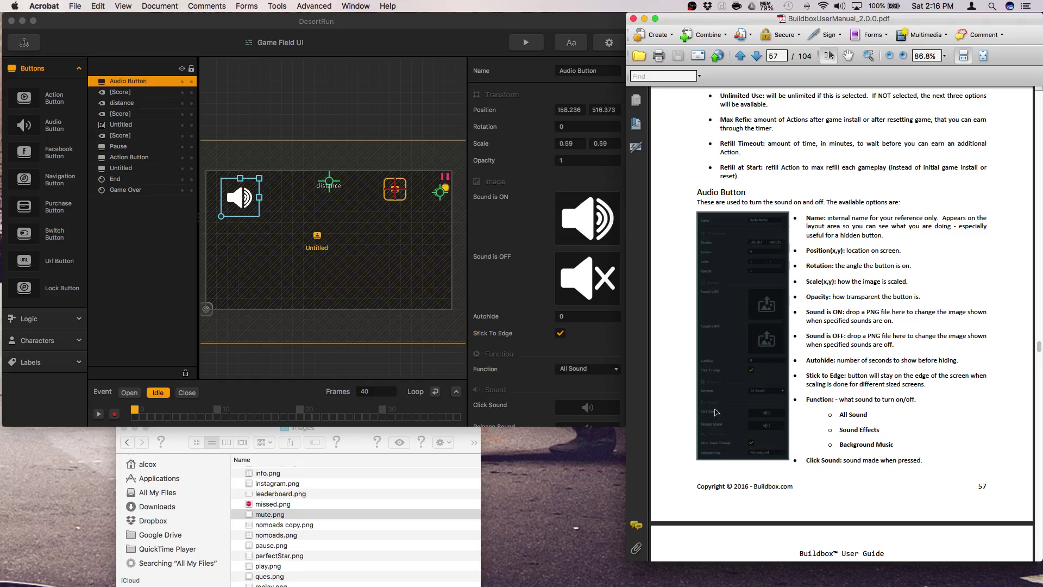
click(586, 369)
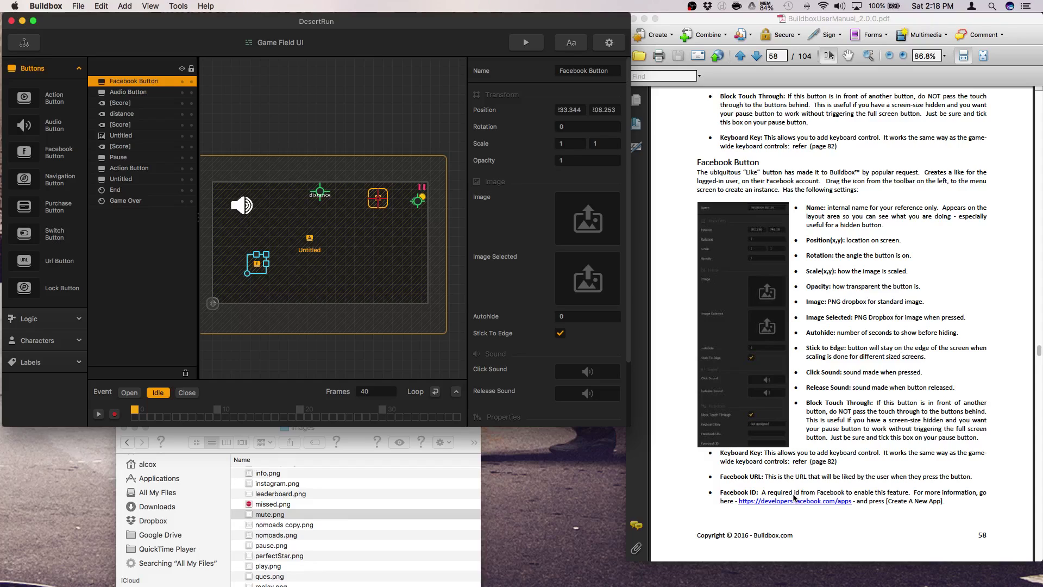
Read the manual's Navigation Button section alongside the placed Navigation Button's list of Function options.
click(794, 497)
scroll(769, 501, down, 10)
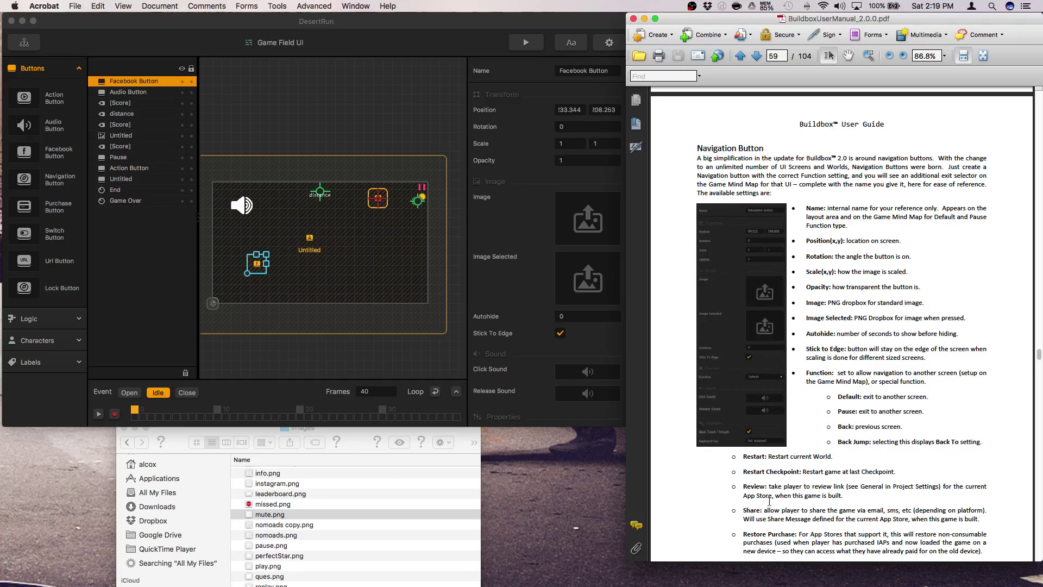
click(599, 371)
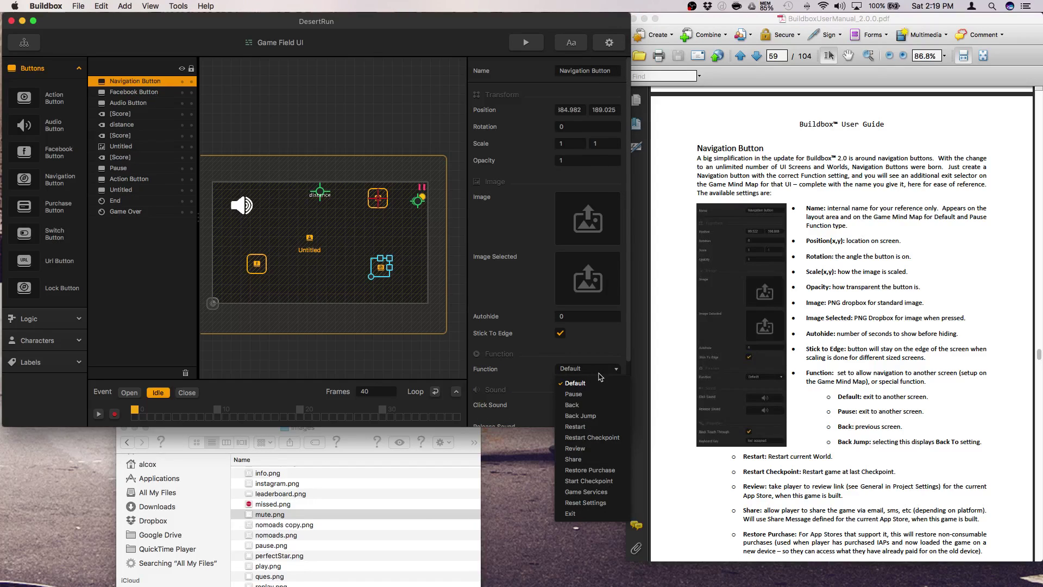
scroll(664, 407, down, 2)
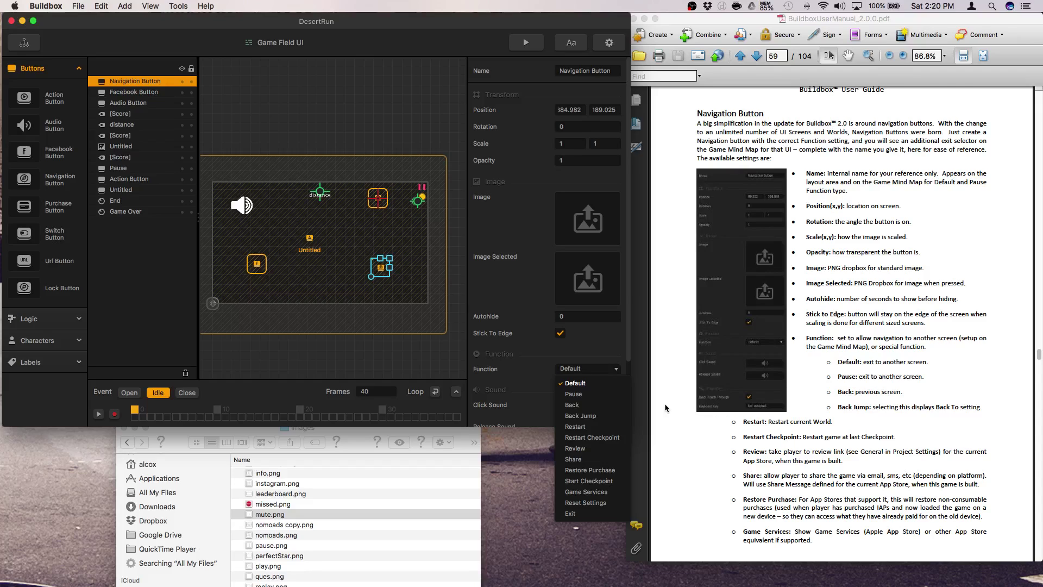
scroll(665, 408, down, 2)
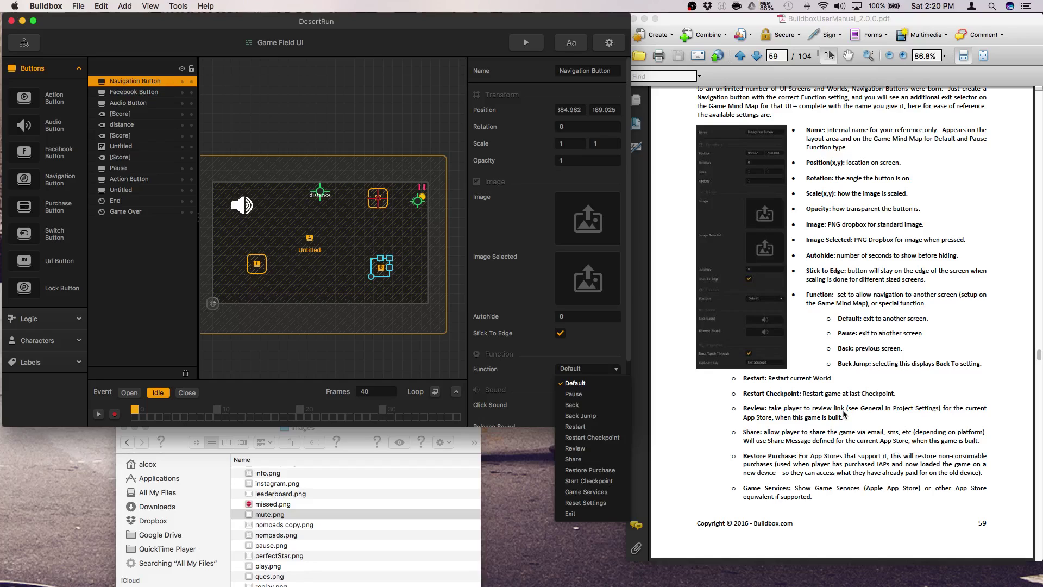
Read the manual's remaining Navigation Button settings, continue past the Switch Button section, and review the Purchase Button options through Purchase Method.
scroll(844, 414, down, 10)
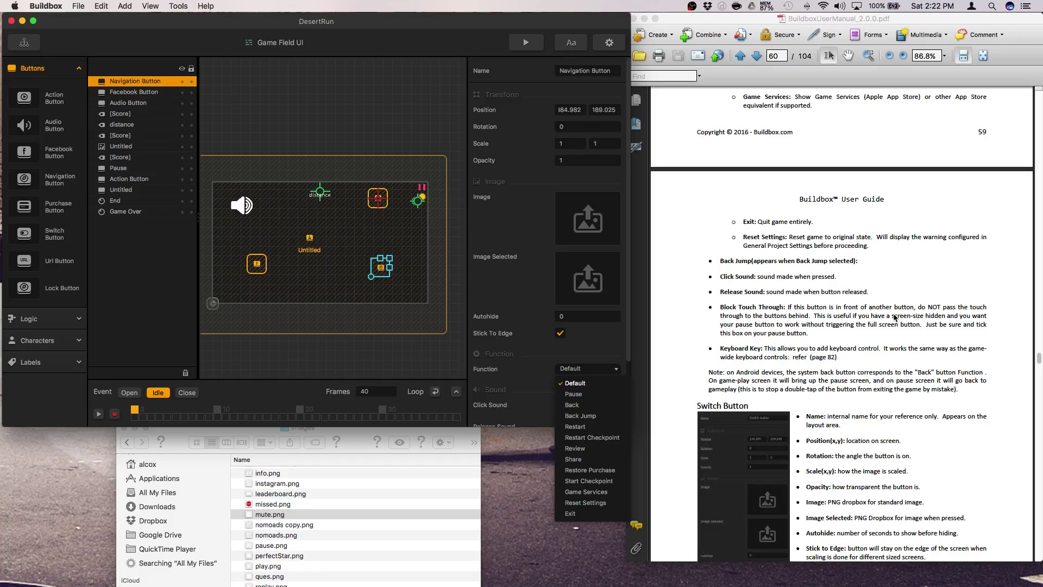
scroll(895, 317, down, 5)
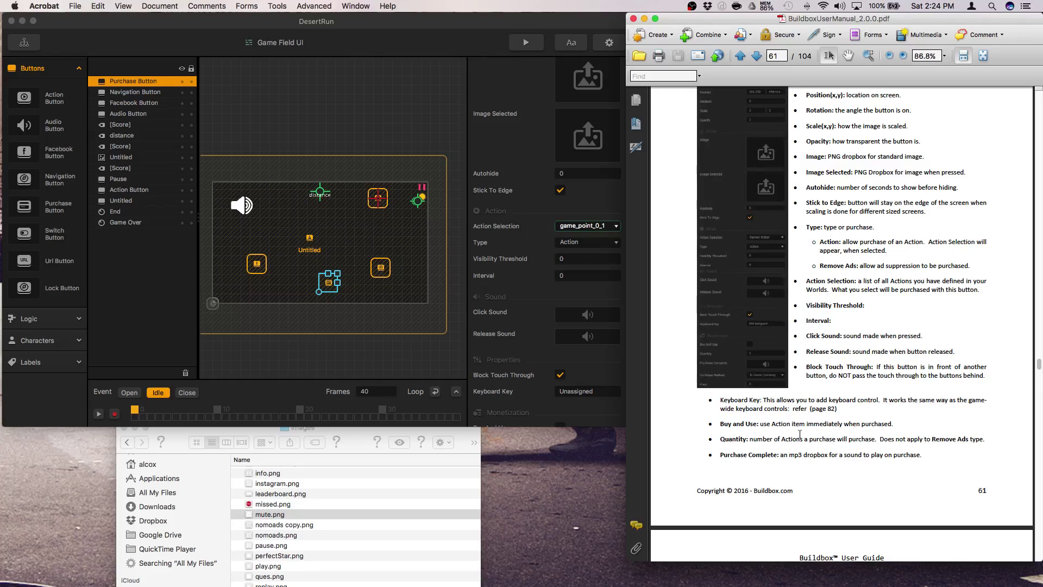
scroll(799, 434, down, 5)
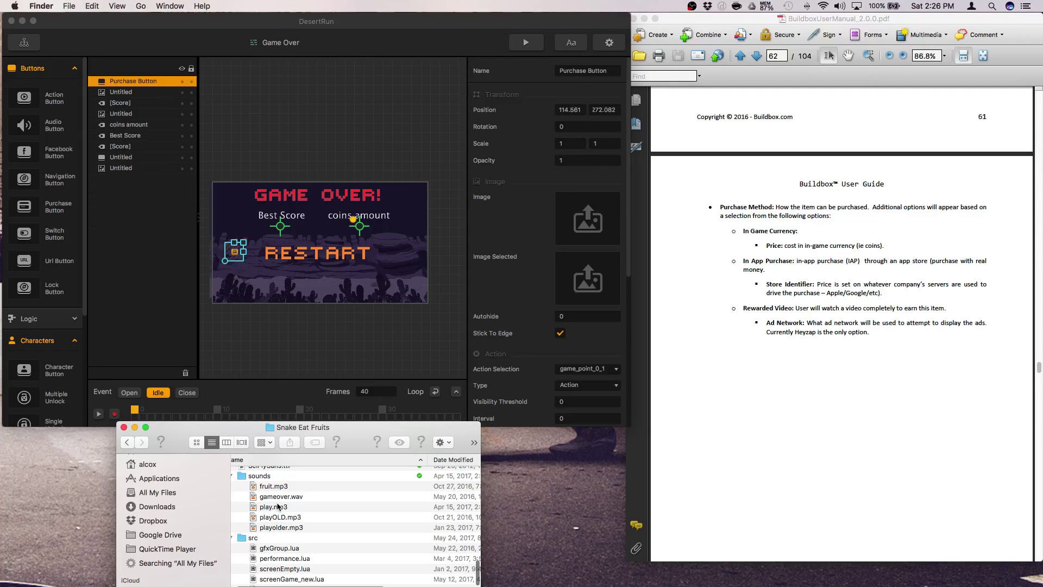
Open a folder within the Snake Eat Fruits project in Finder to look for an image for the Game Over screen's Purchase Button.
double_click(254, 525)
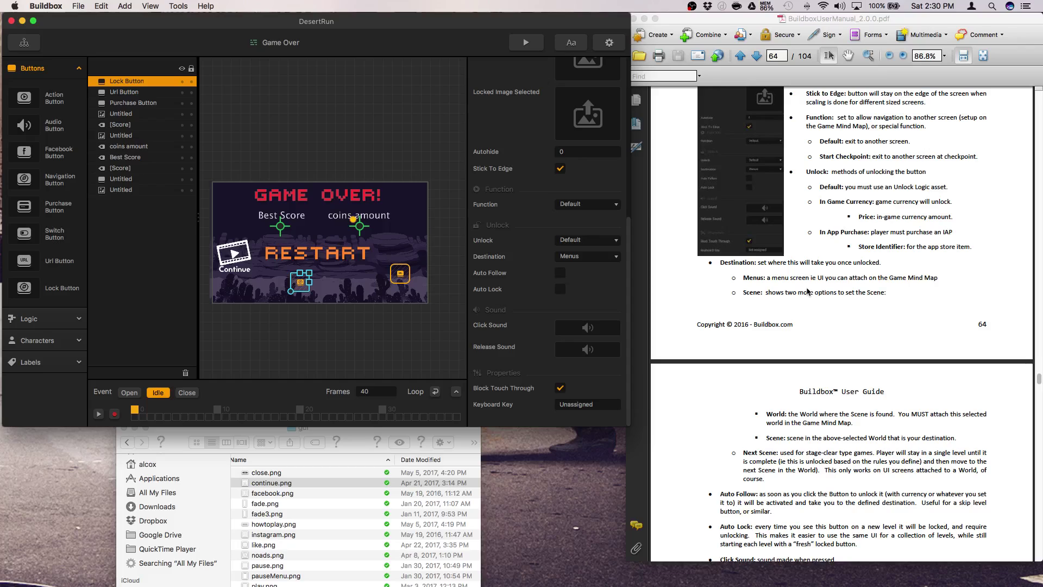
Read the manual's Lock Button settings from Destination through Keyboard Key, and continue to the Logic (UI) section.
scroll(808, 291, down, 5)
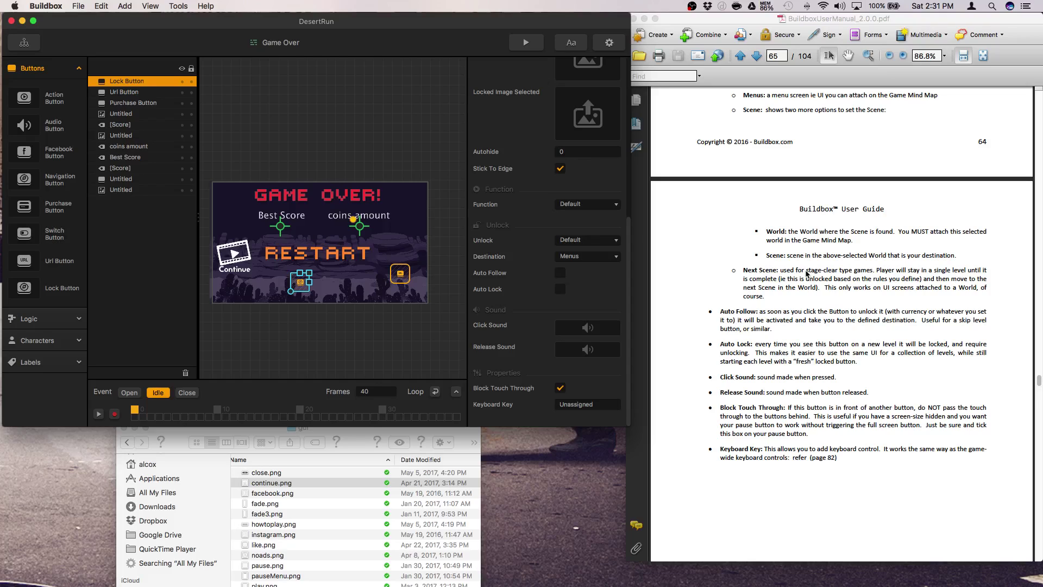
scroll(809, 271, down, 1)
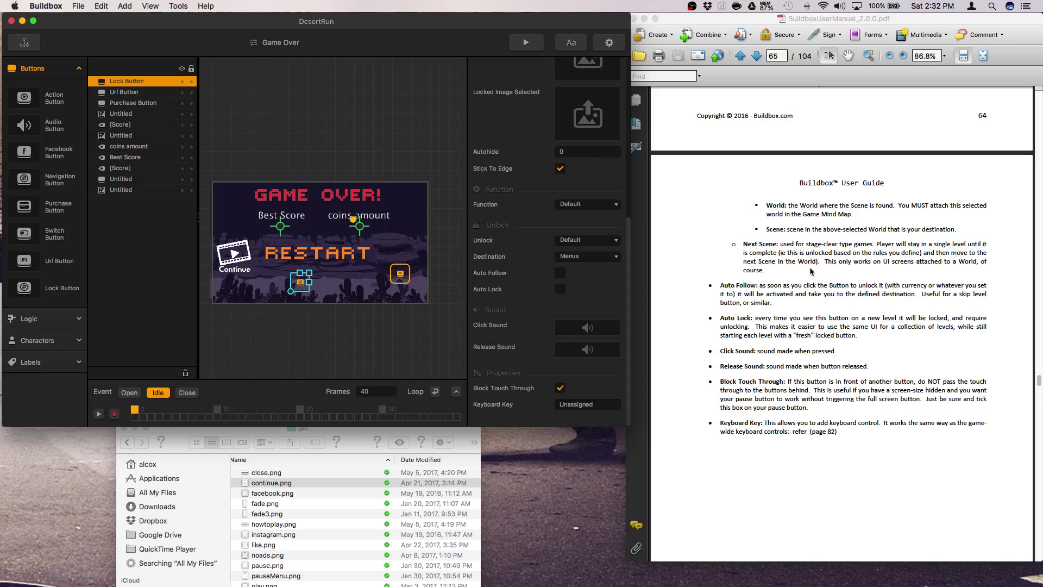
scroll(896, 346, down, 5)
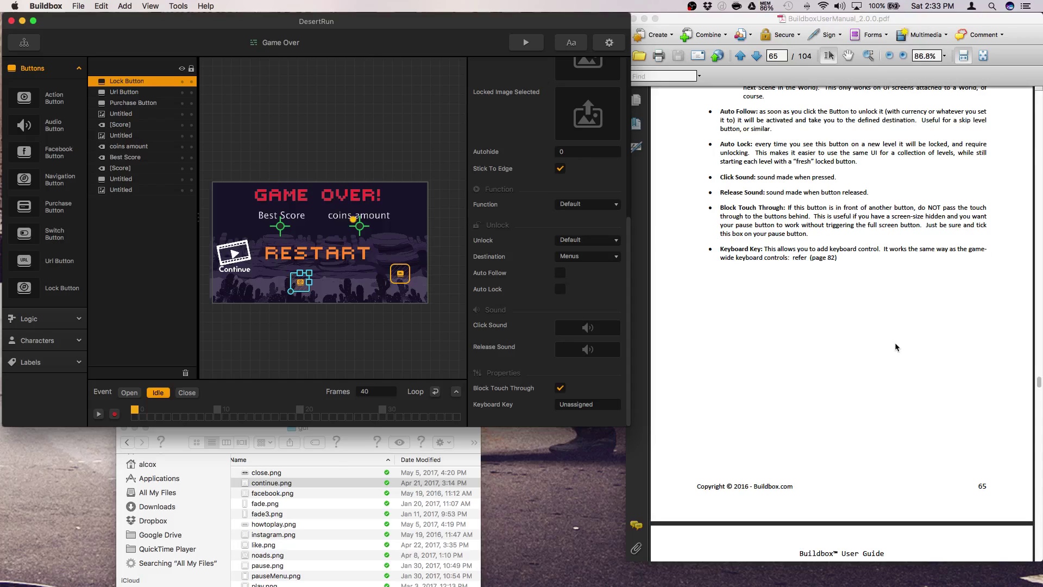
scroll(895, 343, down, 10)
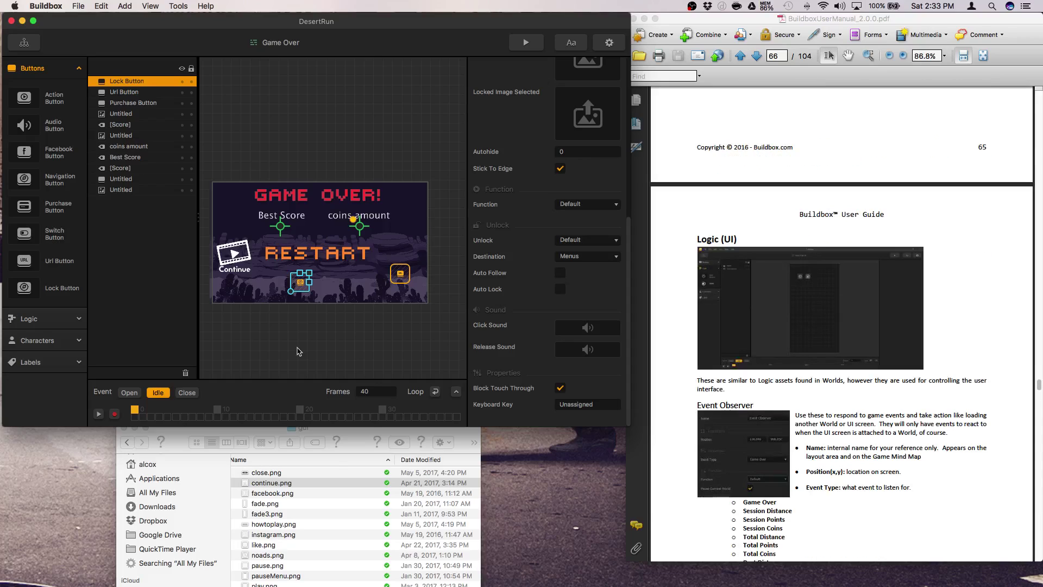